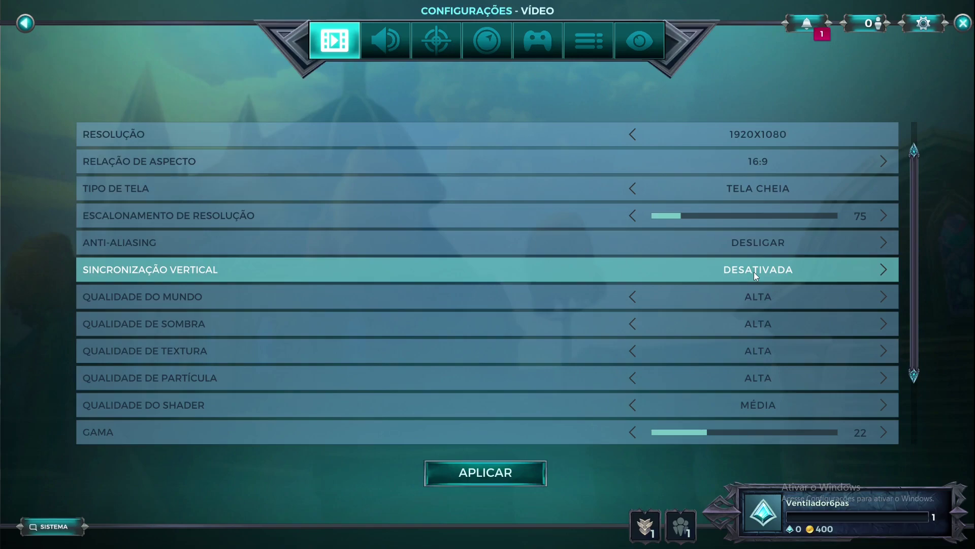
Set the world, shadow, texture, particle and shader quality to Baixa in the game's video settings
double_click(631, 301)
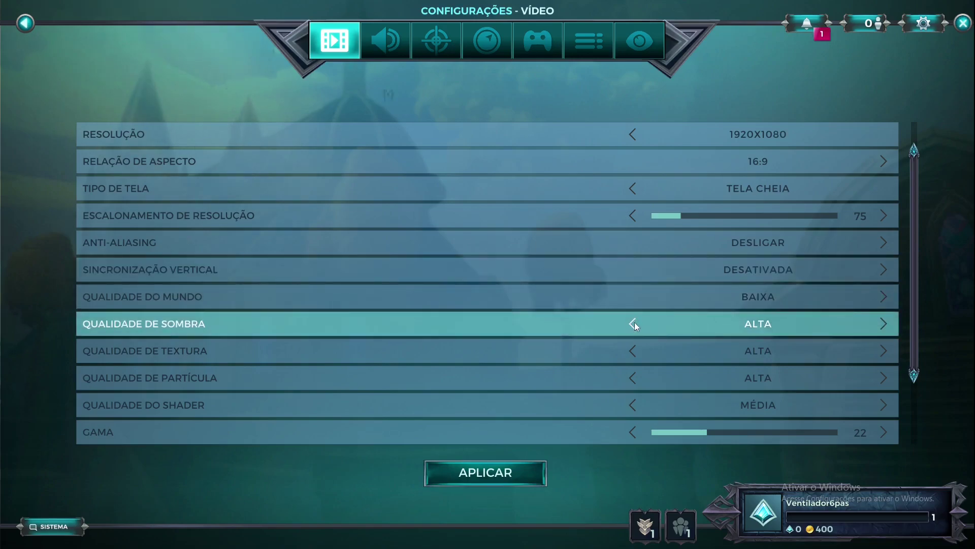
double_click(634, 324)
double_click(634, 351)
double_click(634, 378)
scroll(629, 410, "down", 1)
left_click(630, 379)
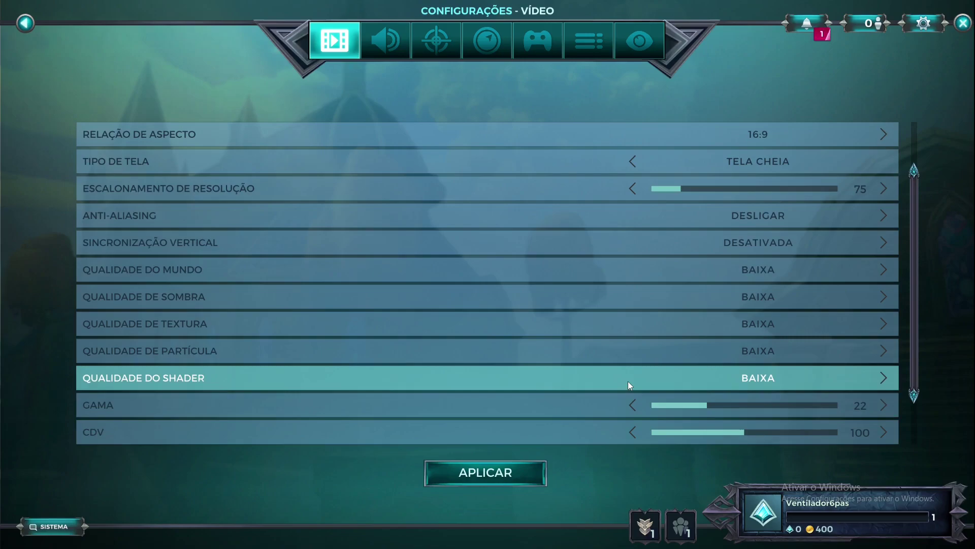
Adjust the field of view (CDV) to 109
scroll(636, 404, "down", 1)
left_click_drag(744, 405, 824, 405)
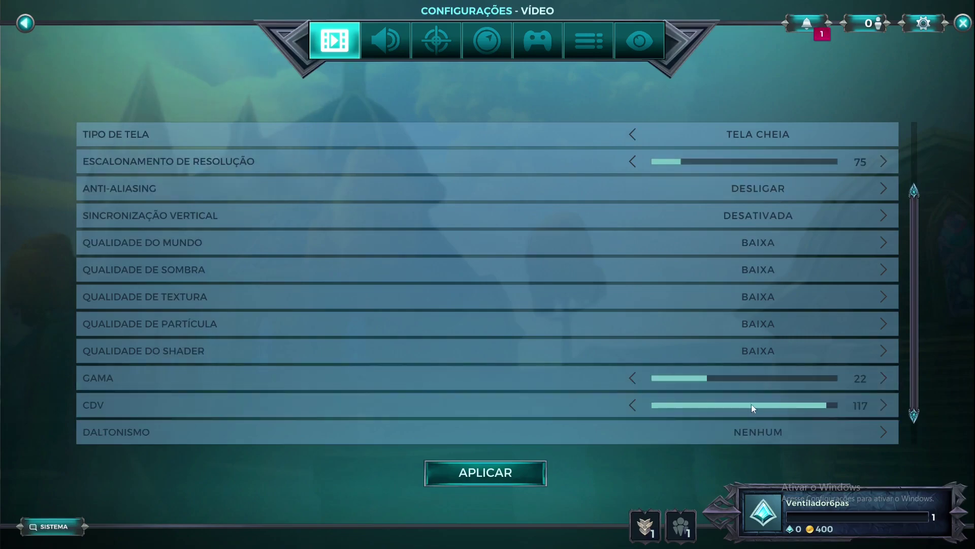
double_click(633, 405)
left_click(633, 405)
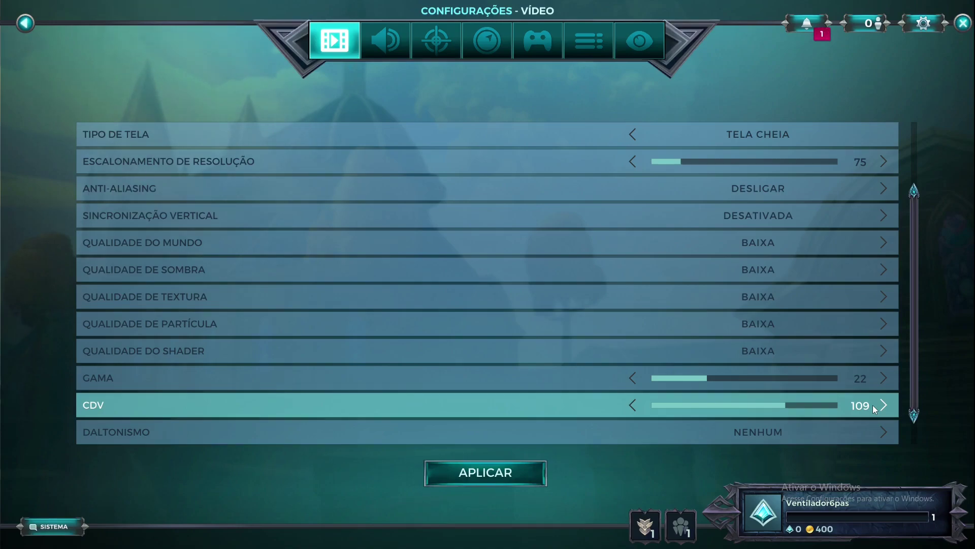
In the audio settings, lower the music volume to 0 and set the speaker configuration to Fones de ouvido
key("e")
left_click_drag(719, 189, 642, 188)
left_click(884, 297)
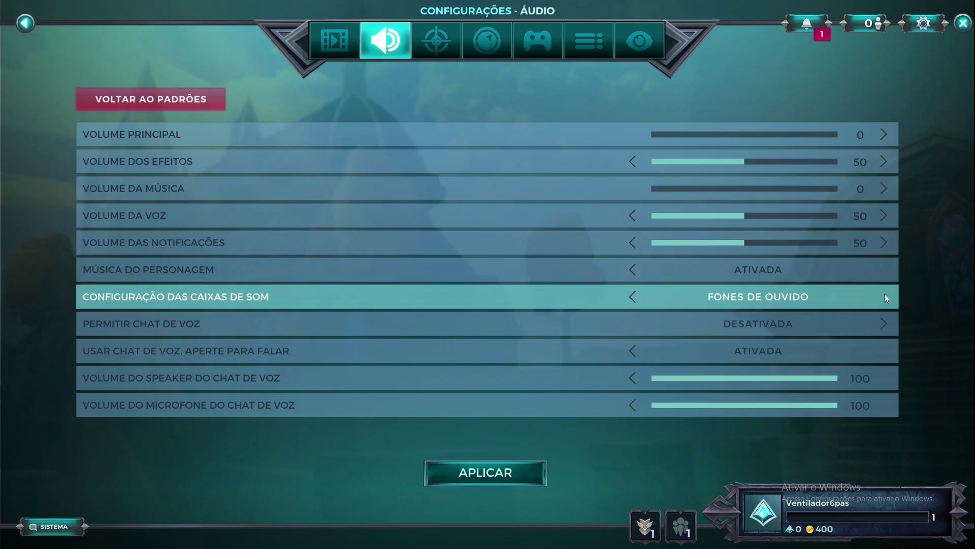
left_click(631, 55)
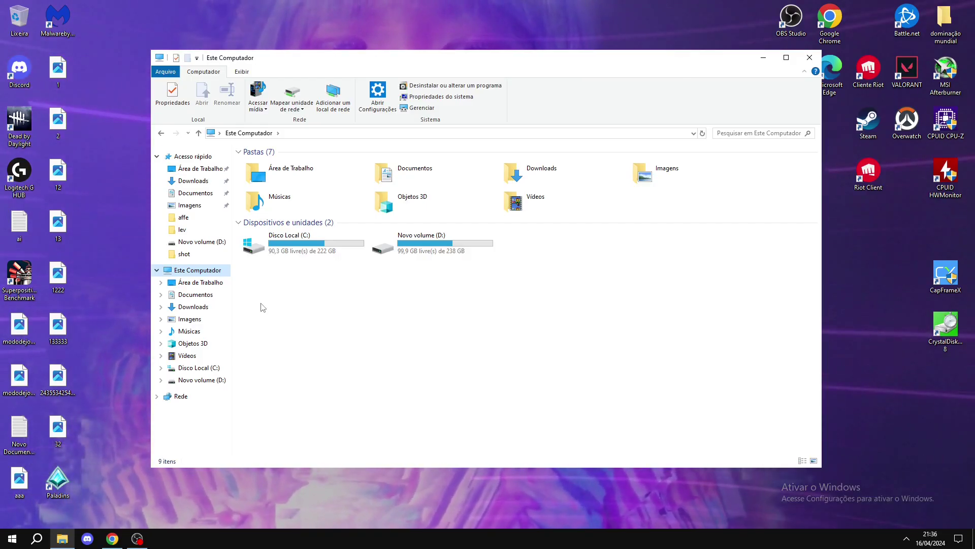
In File Explorer, open the Paladins Win64 folder at C:\Arquivos de Programas (x86)\Steam\steamapps\common\Paladins\Binaries\Win64
left_click(285, 243)
double_click(285, 243)
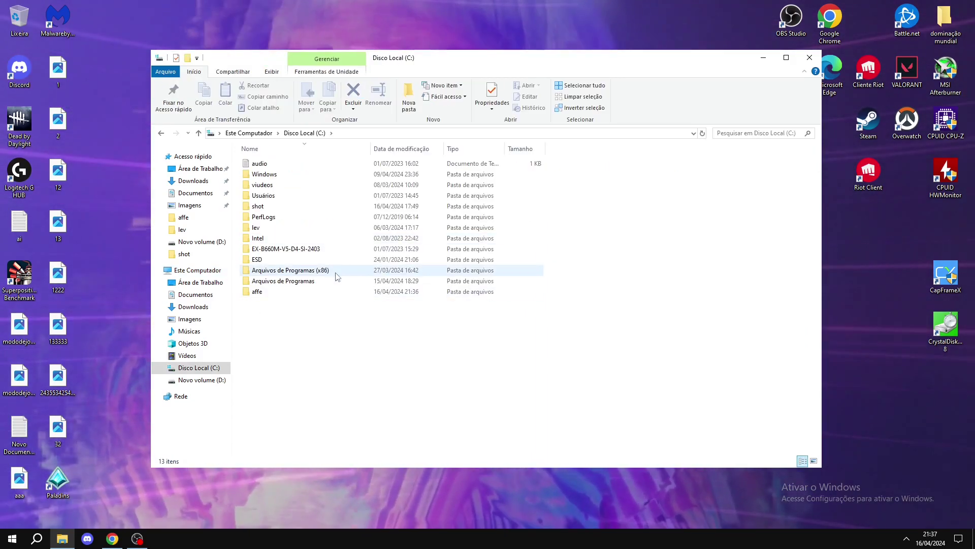
double_click(336, 273)
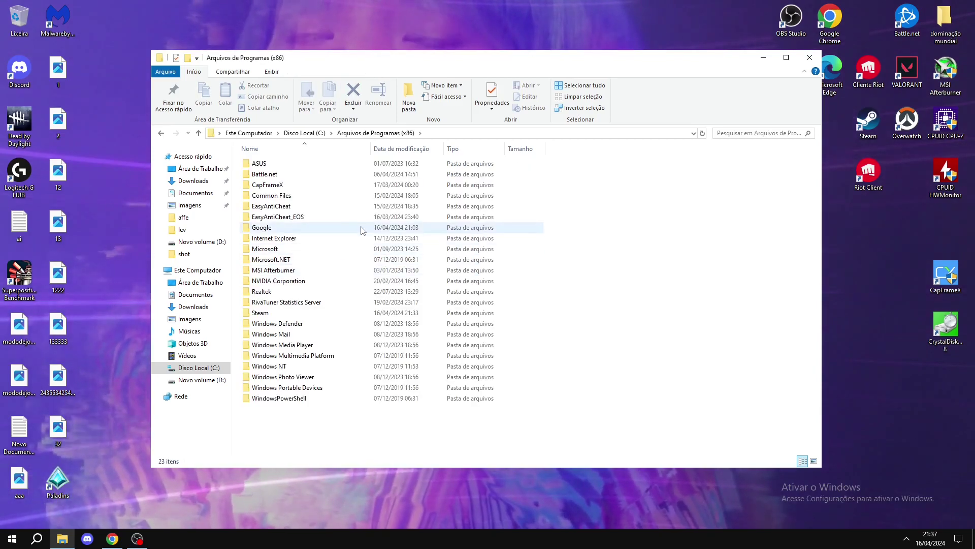
double_click(305, 312)
double_click(299, 302)
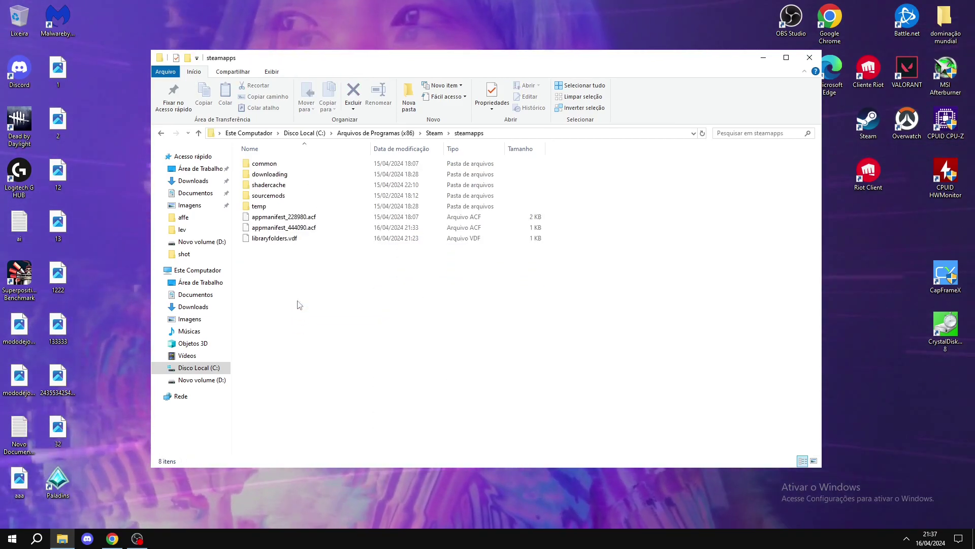
double_click(299, 165)
double_click(295, 175)
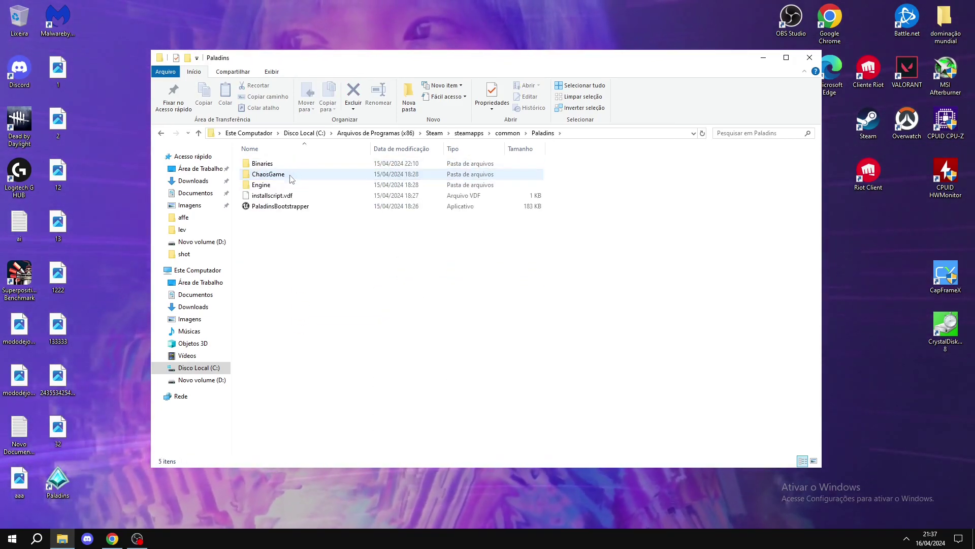
double_click(283, 163)
double_click(284, 217)
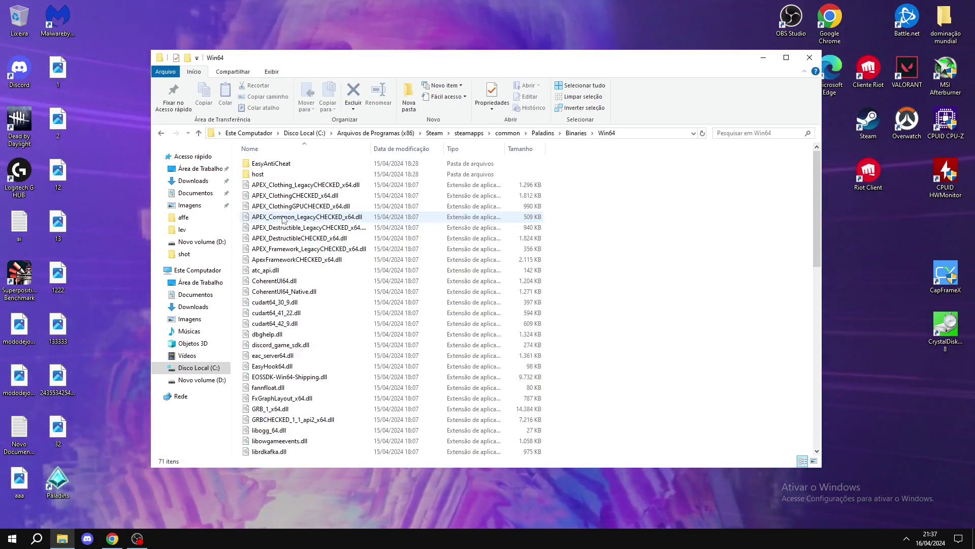
Disable fullscreen optimizations in the compatibility properties of the Paladins application, apply the change and close the folder window
scroll(283, 220, "down", 9)
left_click(287, 335)
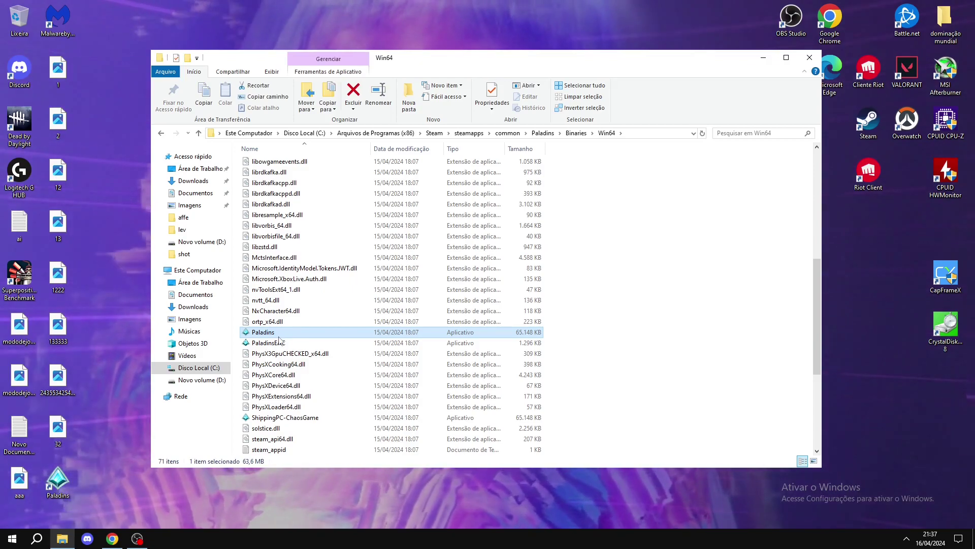
right_click(262, 334)
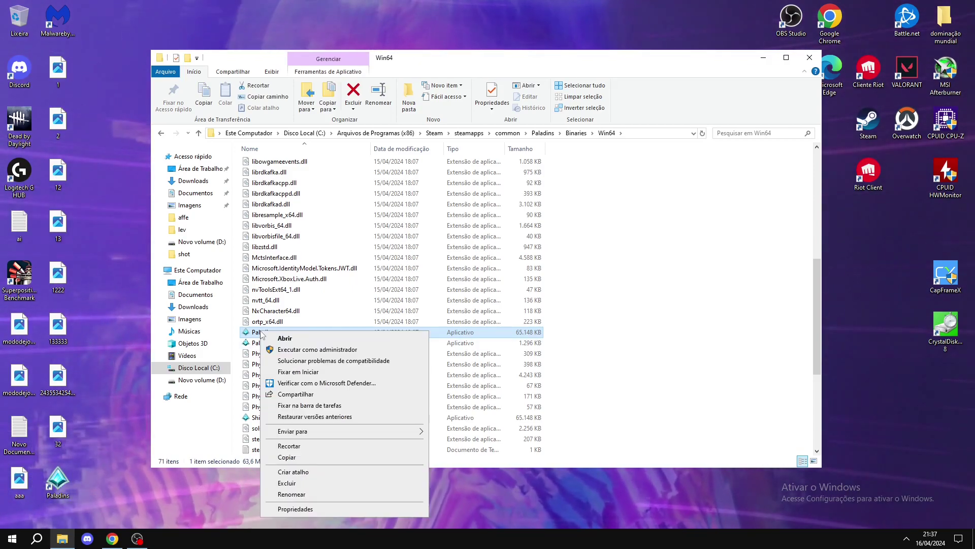
left_click(295, 508)
left_click_drag(305, 218, 426, 191)
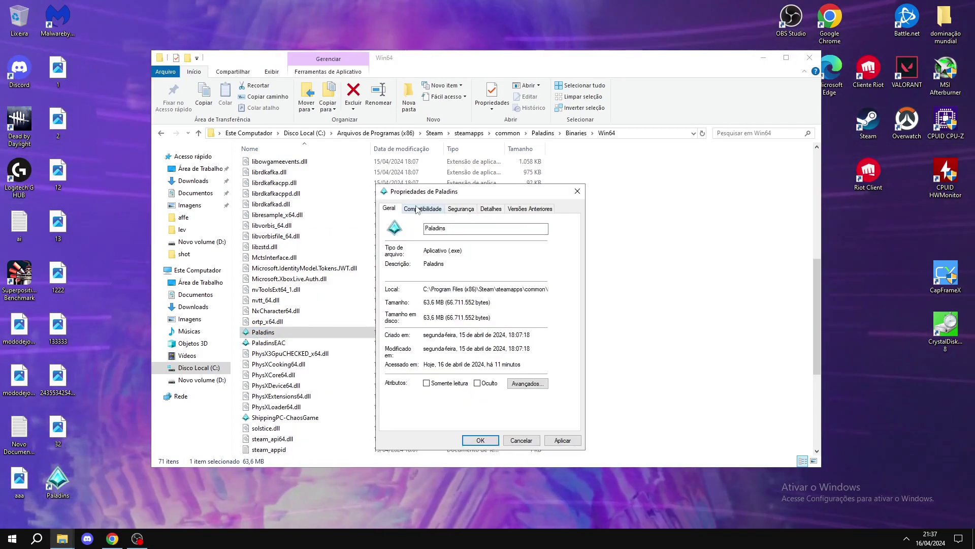
left_click(417, 209)
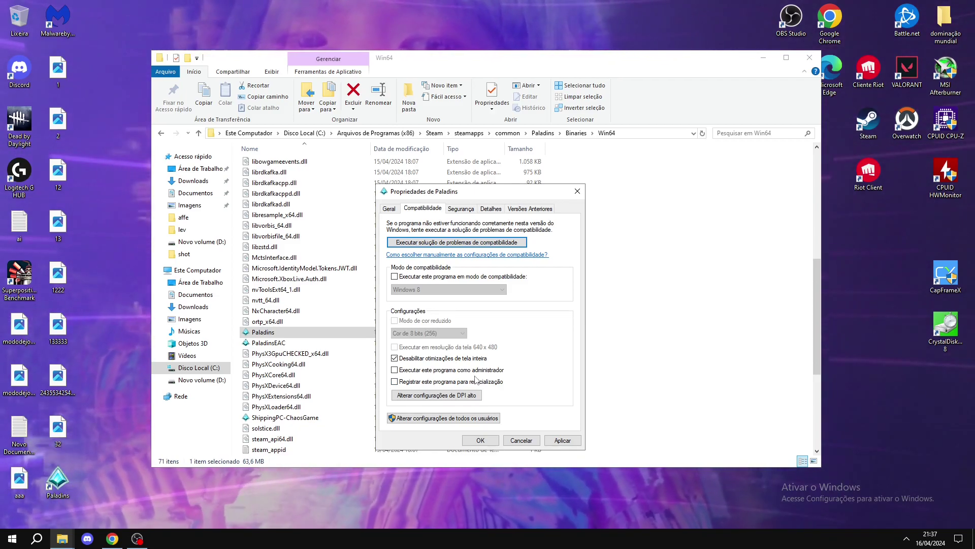
left_click(576, 441)
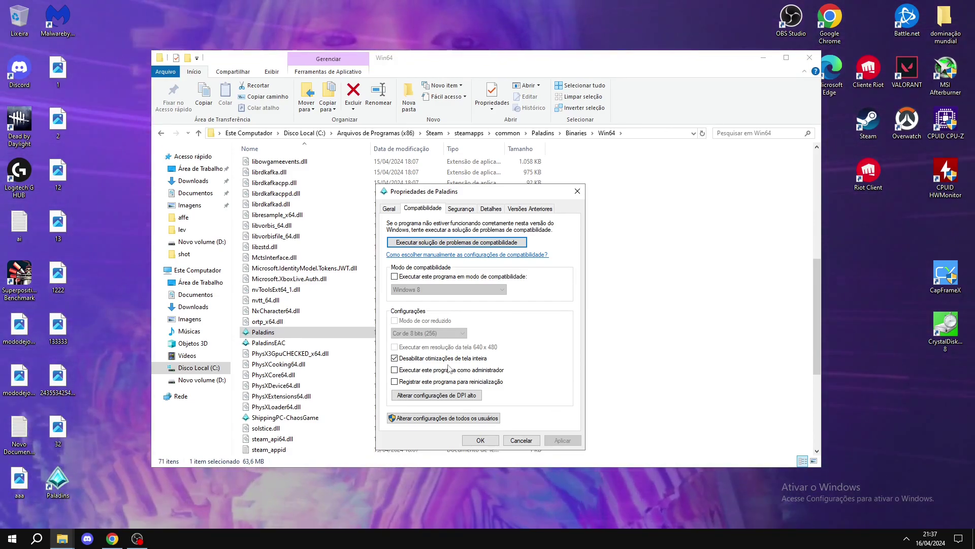
left_click(483, 442)
left_click(810, 58)
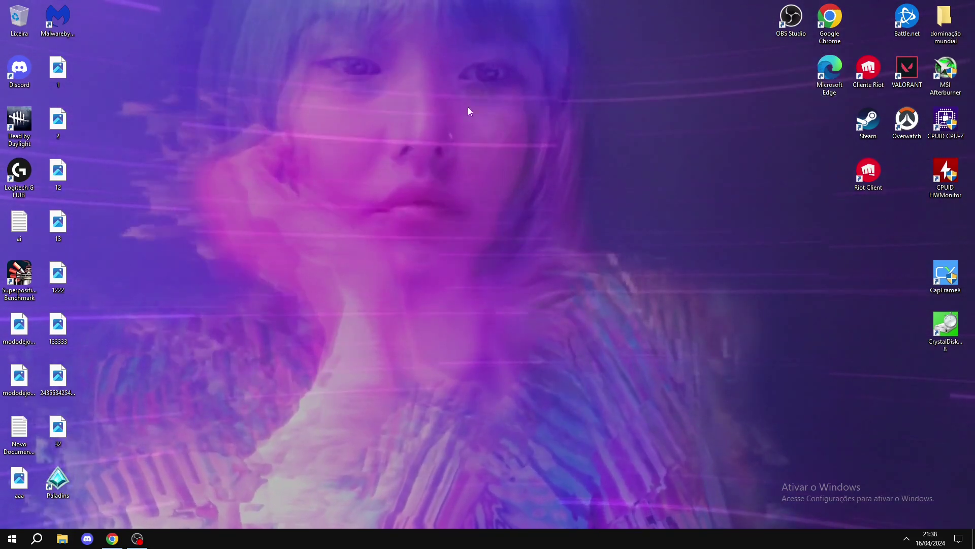
Run the Registry Editor as administrator and go to HKEY_LOCAL_MACHINE\SOFTWARE\Microsoft\Windows NT\CurrentVersion\Multimedia\SystemProfile
left_click(36, 538)
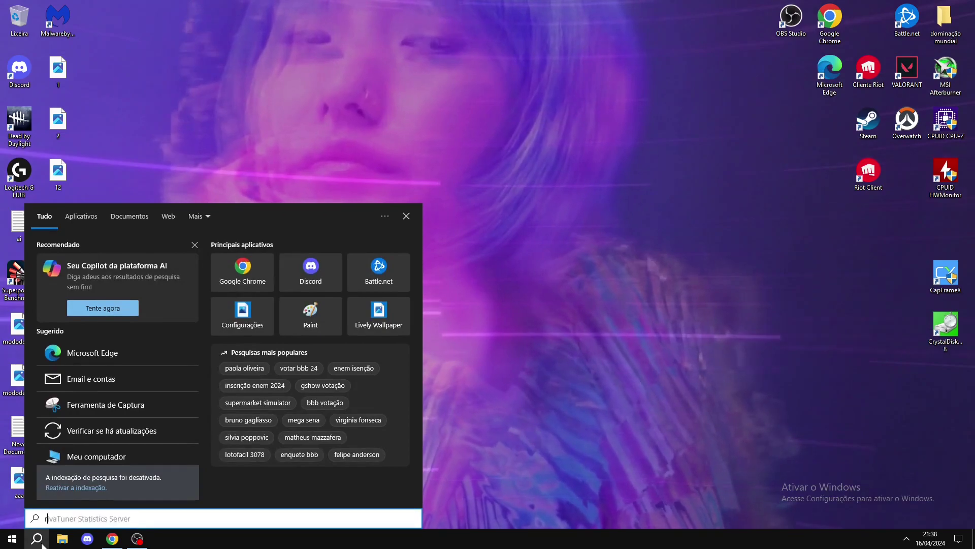
type("rege")
right_click(89, 266)
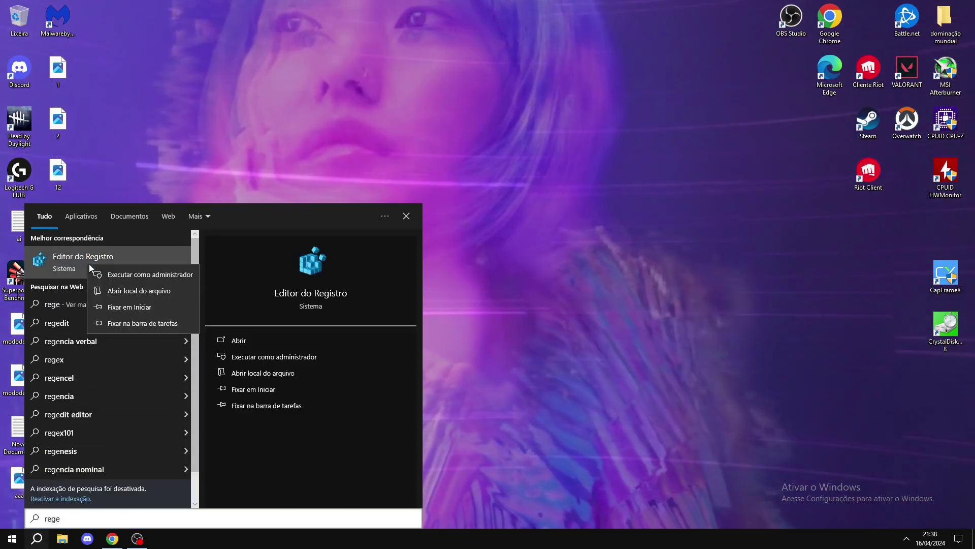
left_click(140, 274)
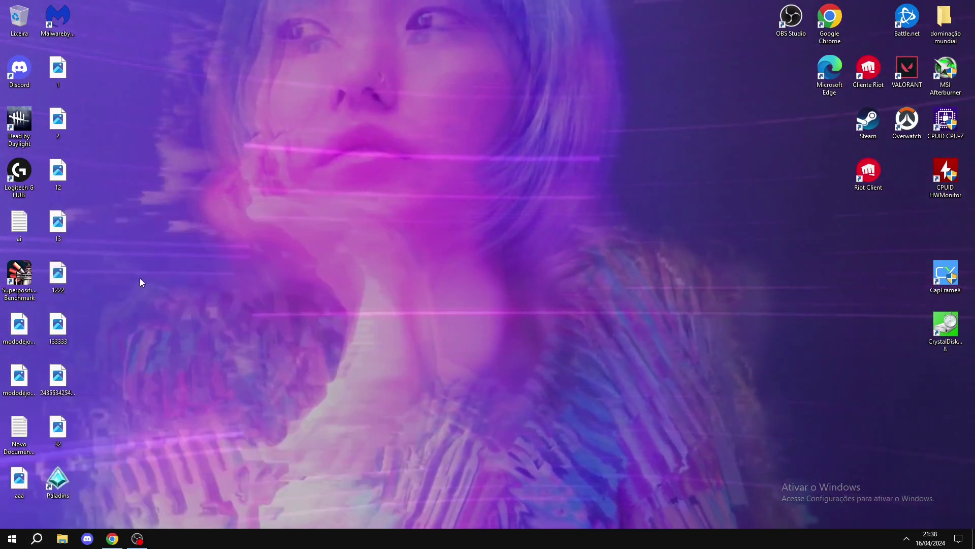
type("Computador\\HKEY_LOCAL_MACHINE\\SOFTWARE\\Microsoft\\Windows NT\\CurrentVersion\\Multimedia\\SystemProfile")
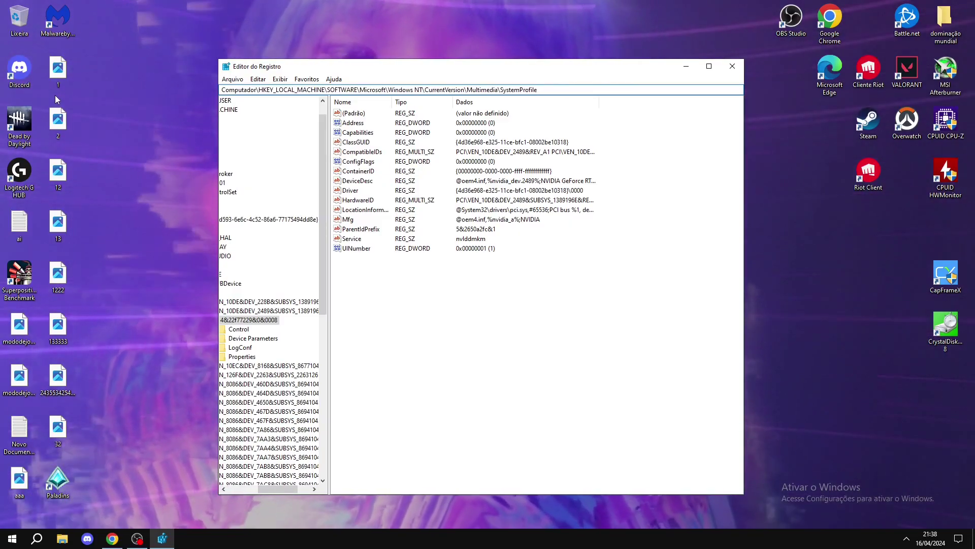
key("Return")
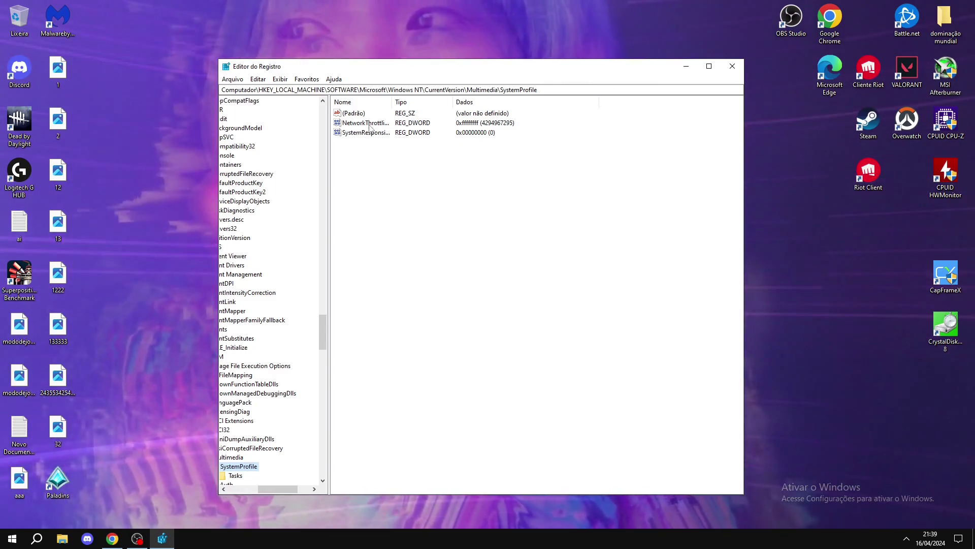
Check the data of the NetworkThrottlingIndex and SystemResponsiveness values, then close the Registry Editor
double_click(370, 123)
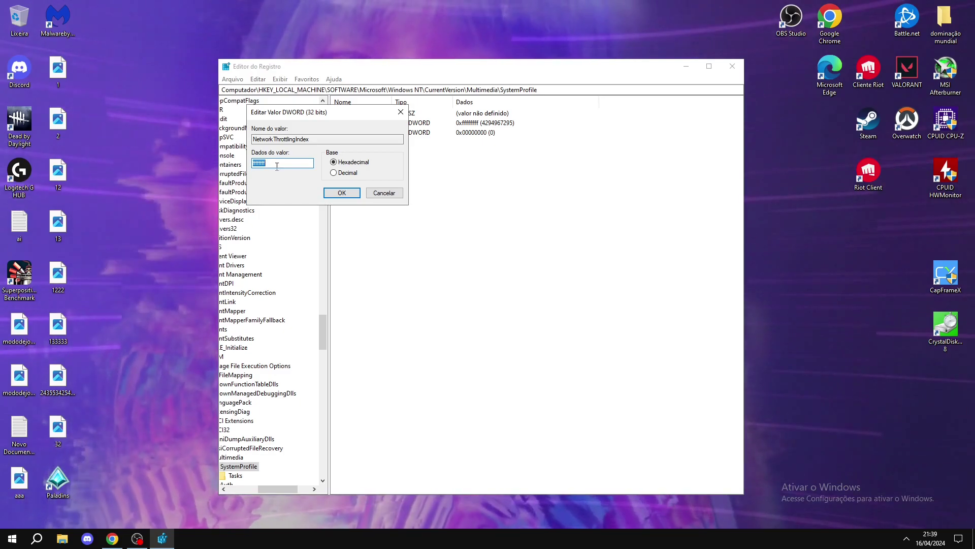
left_click(342, 194)
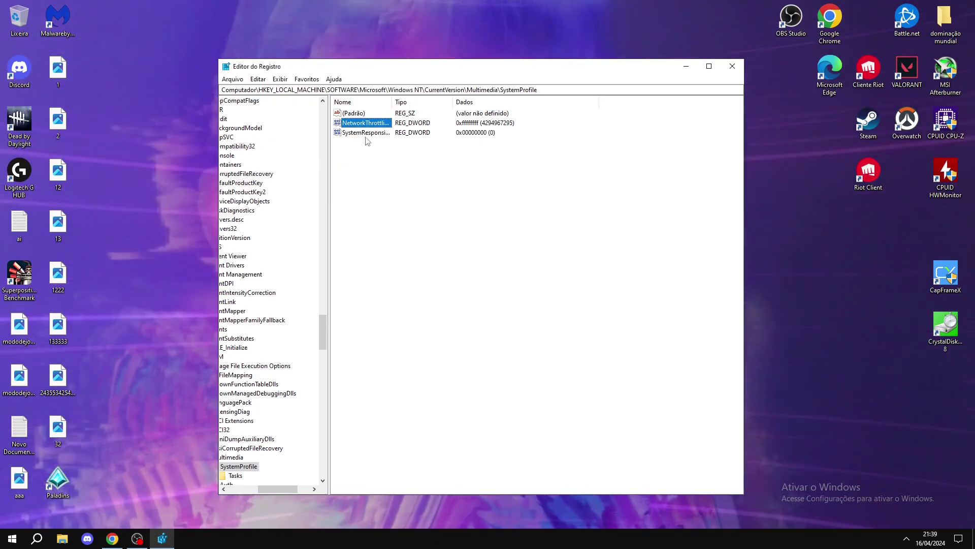
double_click(370, 133)
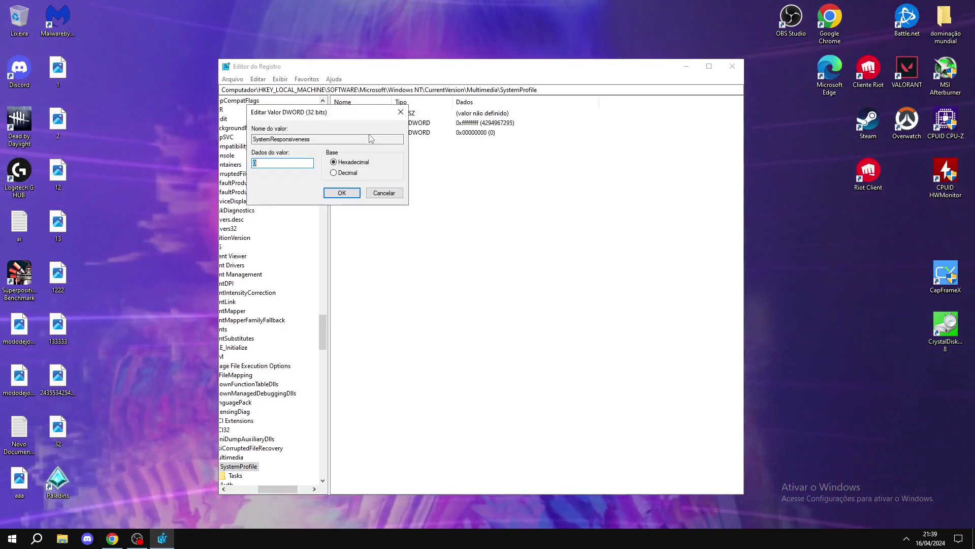
left_click(351, 194)
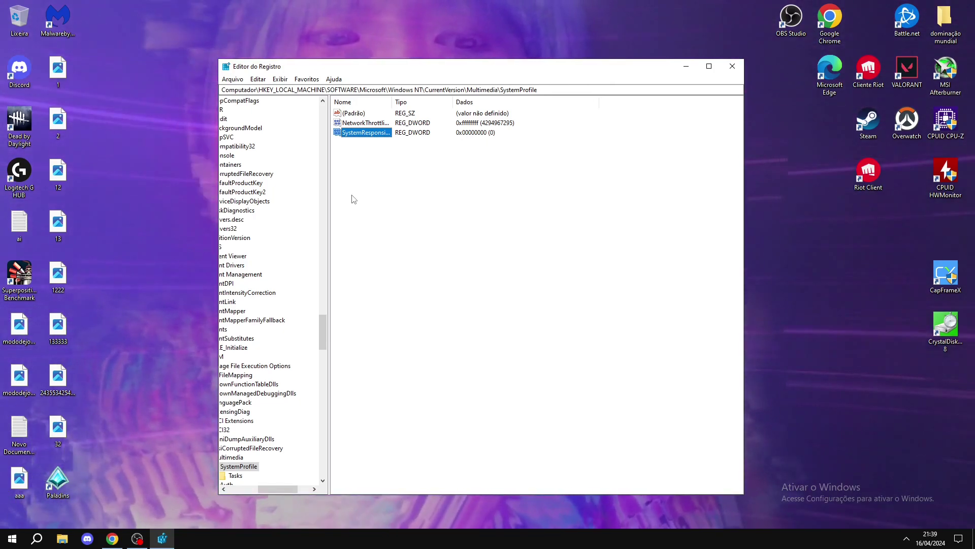
key("alt+F4")
Find the Windows Modo de Jogo settings through search and turn Modo de Jogo off
left_click(36, 538)
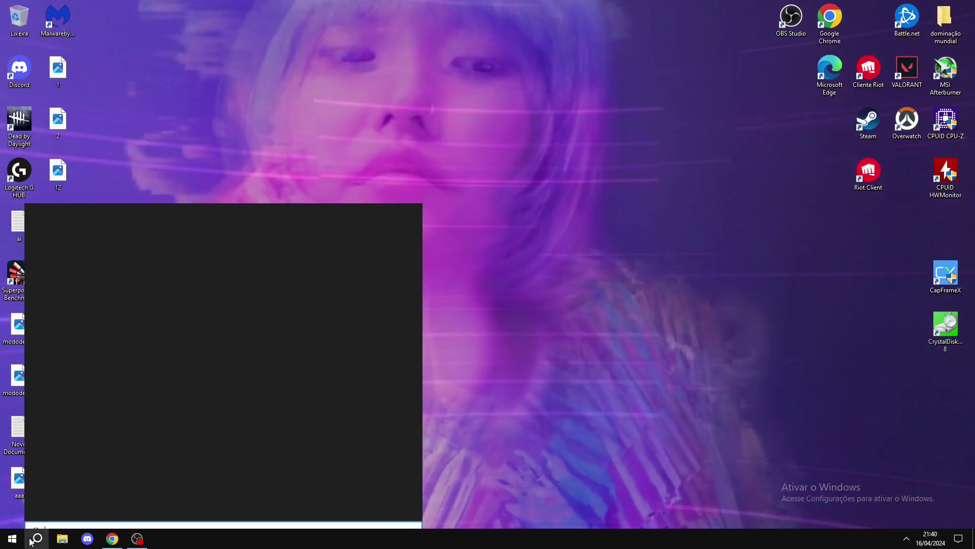
type("modo")
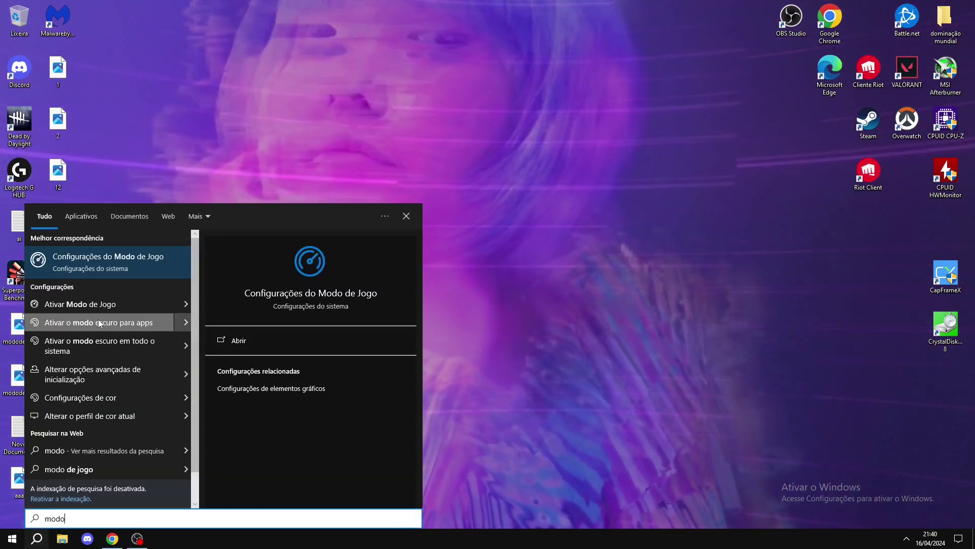
left_click(155, 263)
left_click(191, 108)
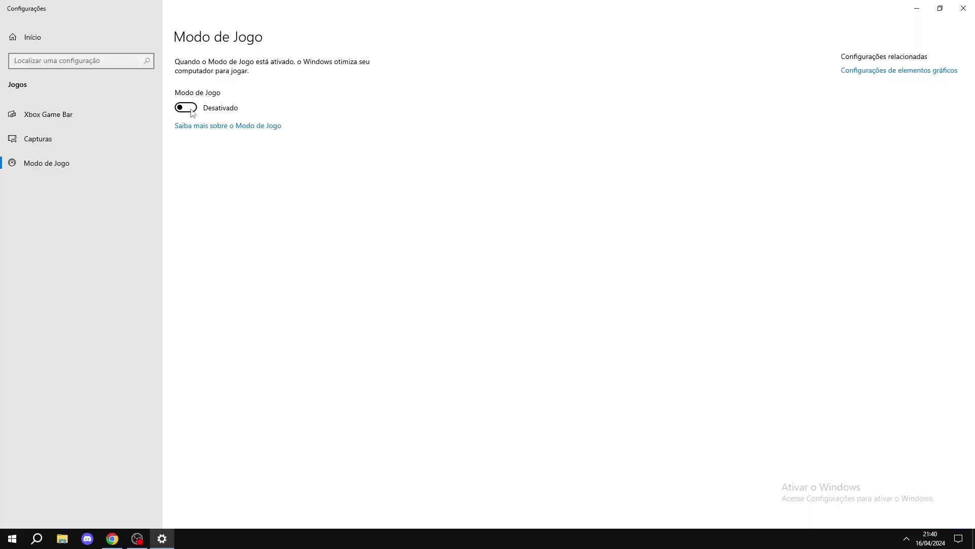
Turn off background recording while playing and the Xbox Game Bar, then close the Windows settings
left_click(42, 149)
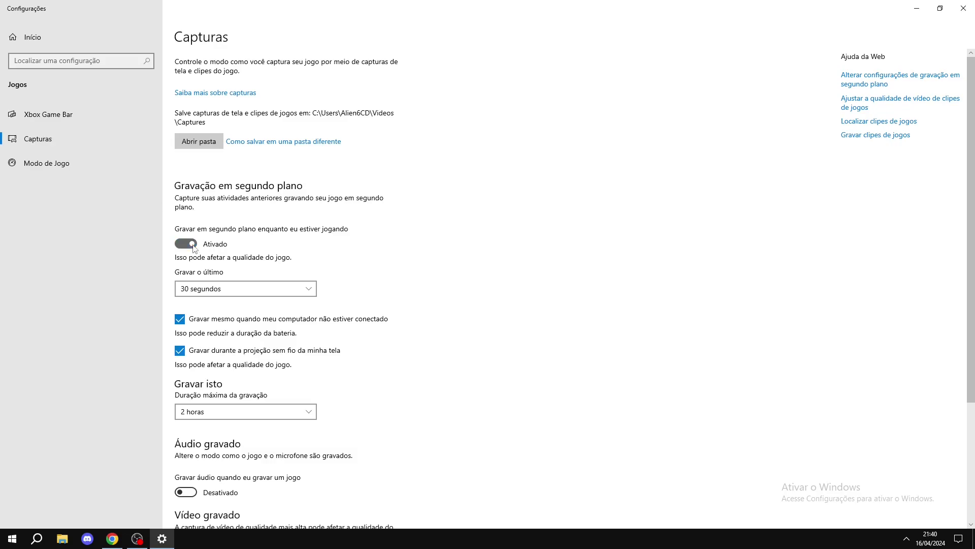
left_click(71, 114)
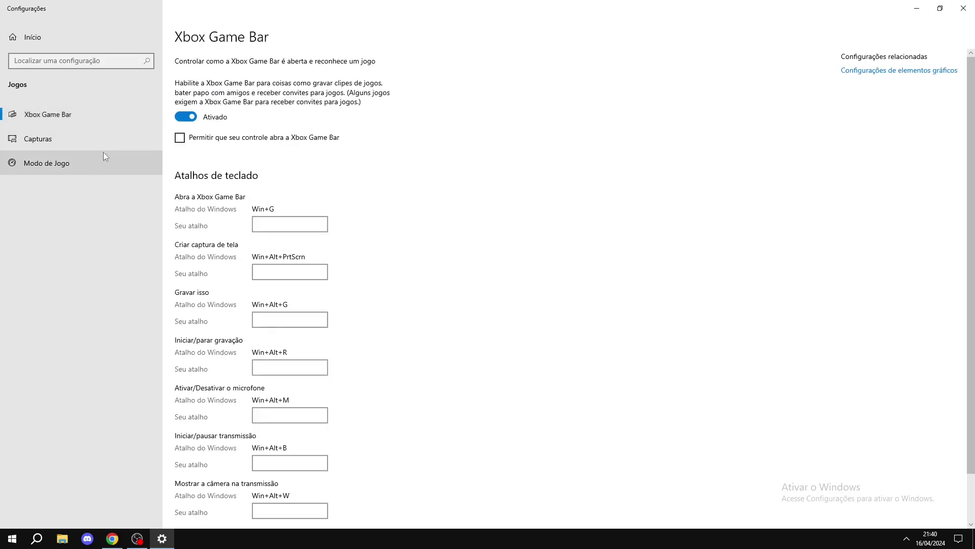
left_click(192, 118)
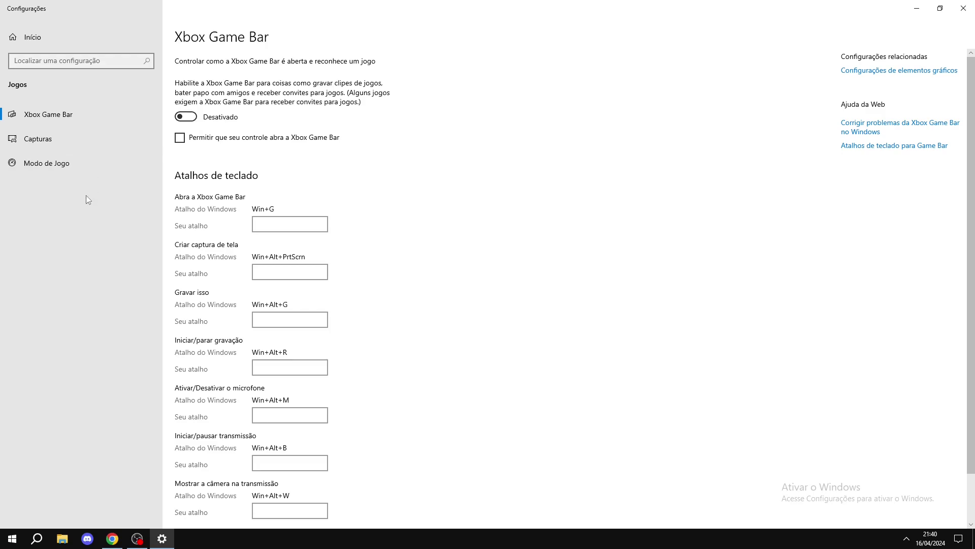
left_click(93, 161)
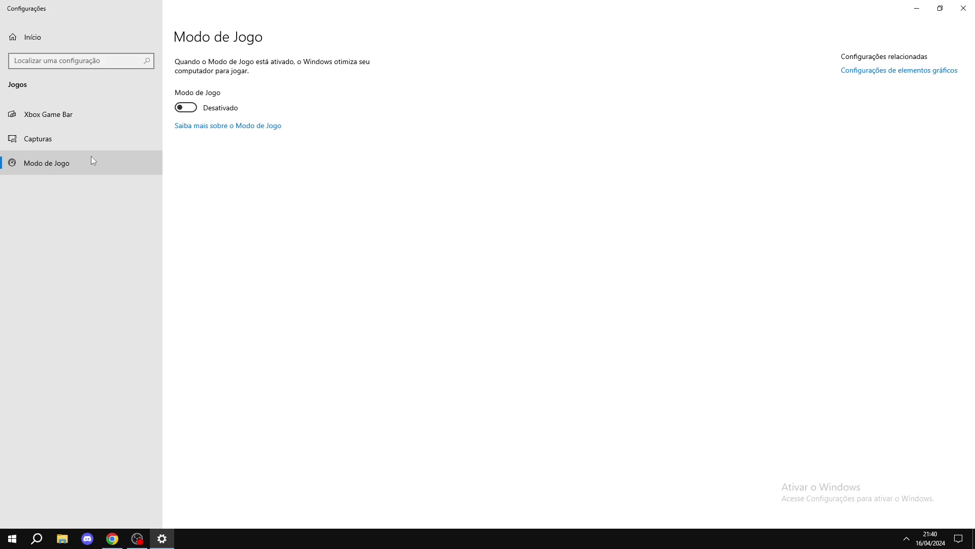
key("alt+F4")
In the Windows display graphics settings, add the Paladins application from steamapps\common\Paladins\Binaries\Win64 to the graphics performance preference list
right_click(479, 214)
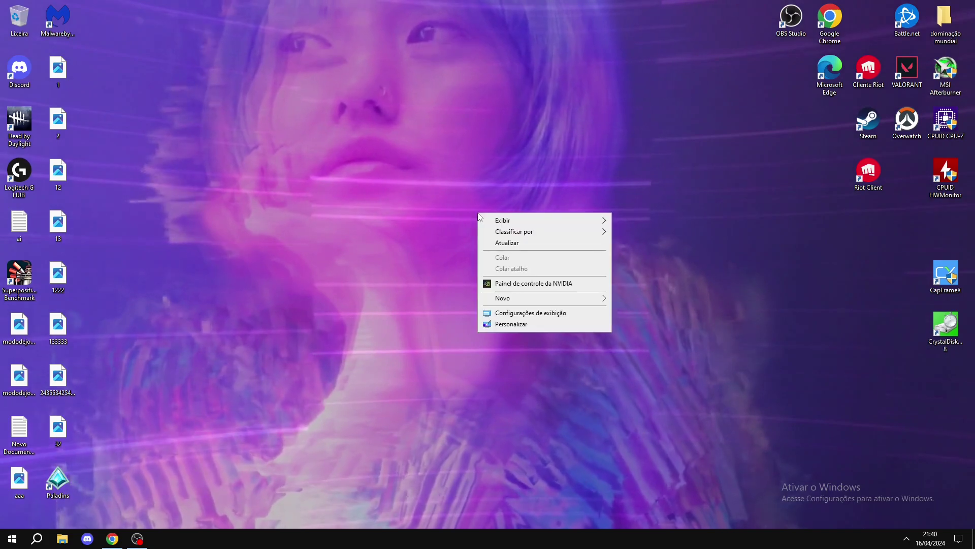
left_click(539, 313)
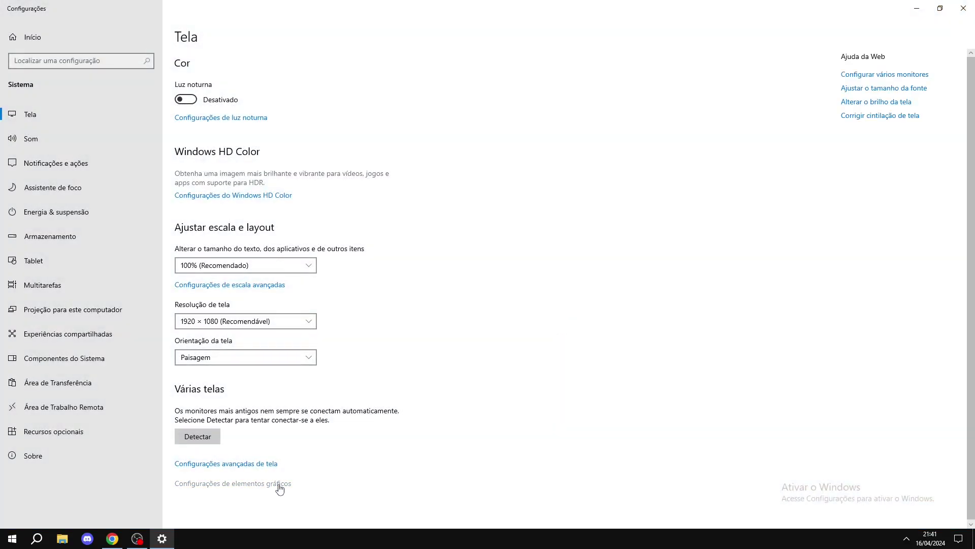
left_click(279, 518)
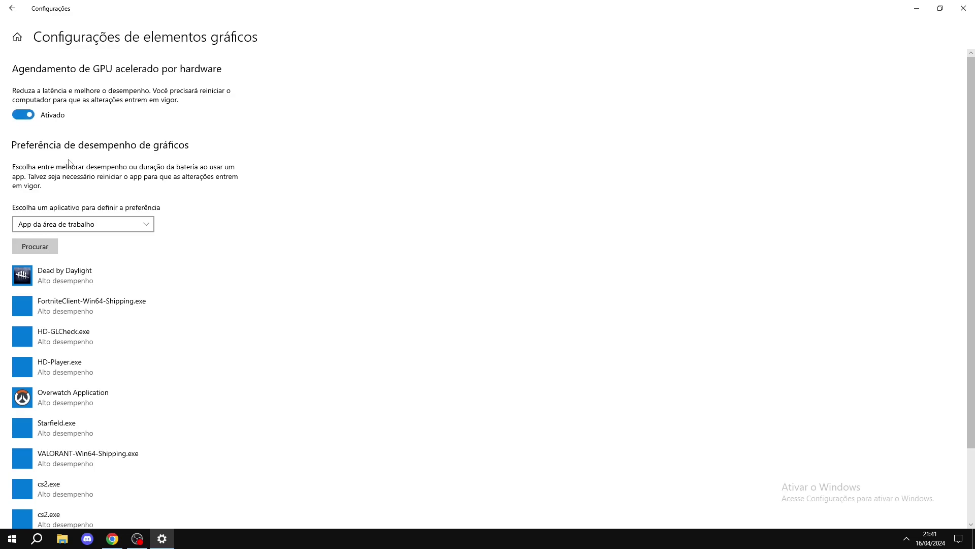
left_click(41, 251)
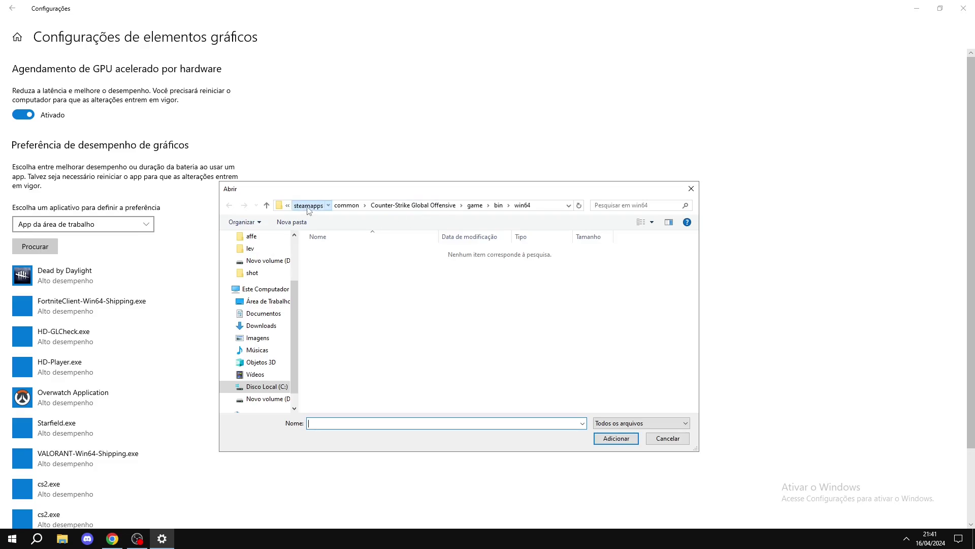
left_click(308, 206)
double_click(349, 254)
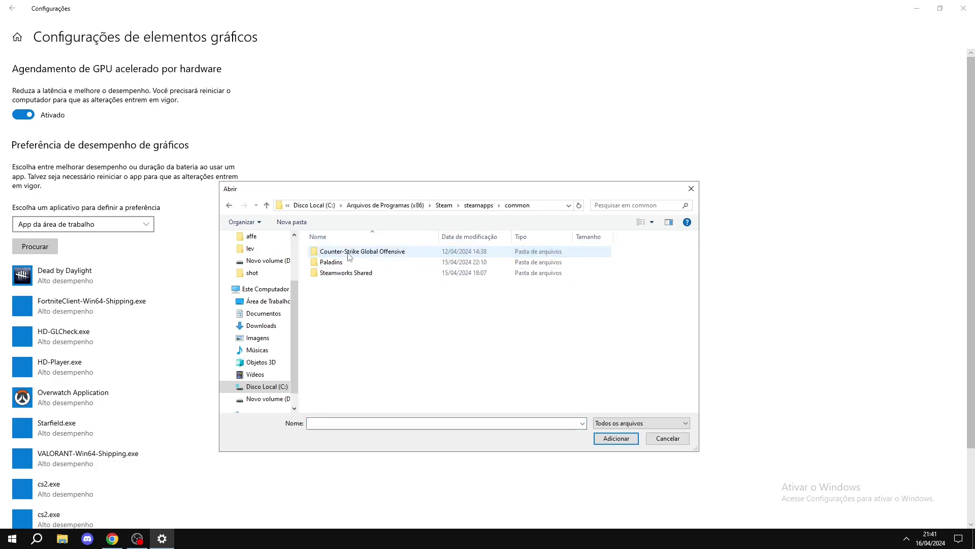
double_click(332, 261)
double_click(340, 252)
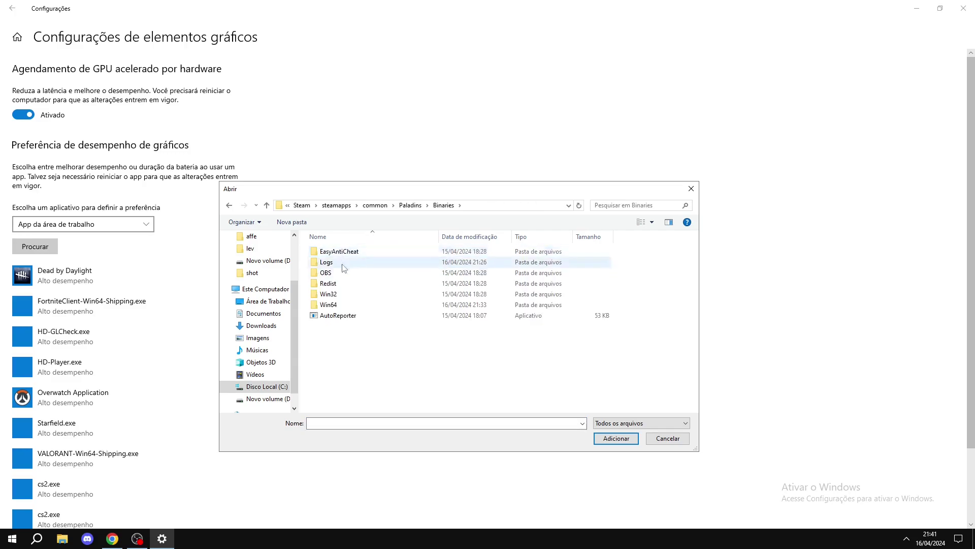
double_click(343, 307)
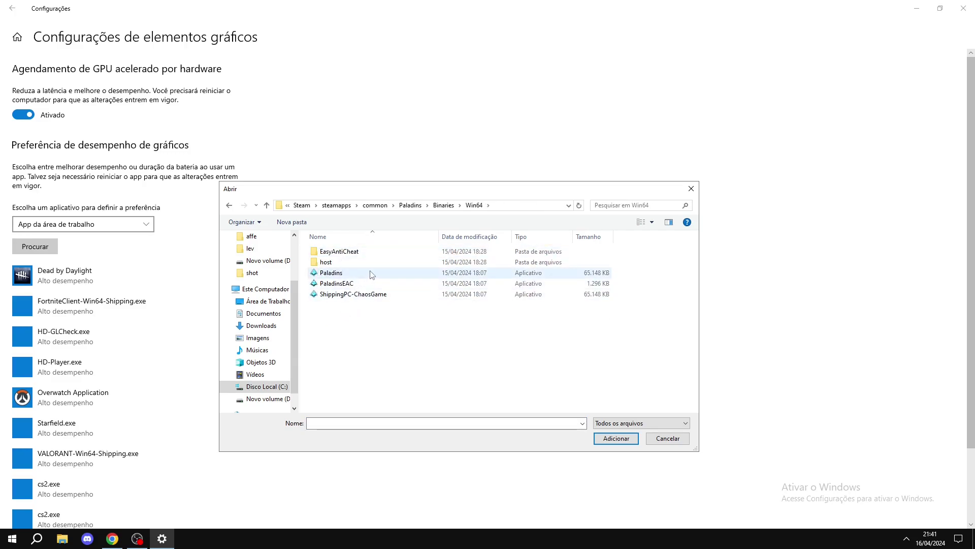
double_click(328, 273)
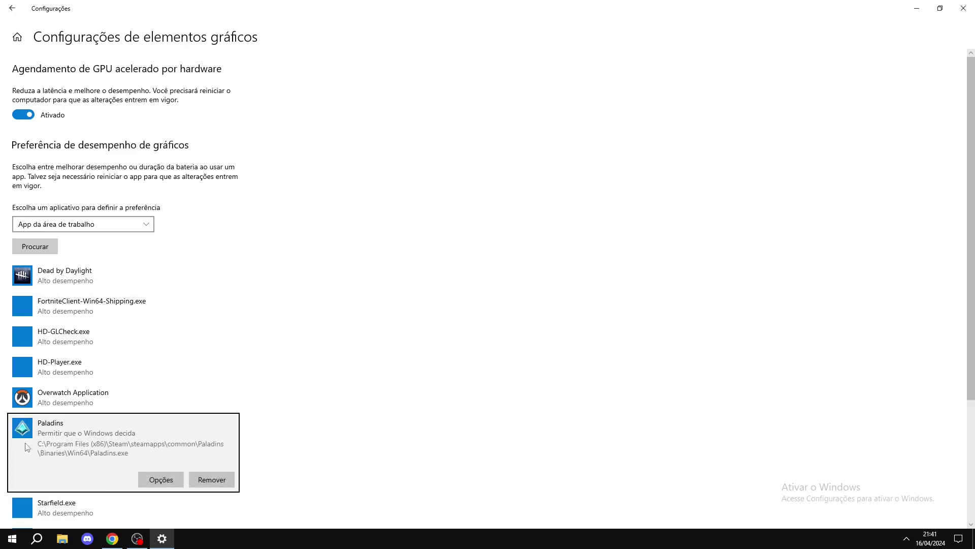
Set the graphics preference of Paladins to Alto desempenho, save it and close the Windows settings
left_click(170, 480)
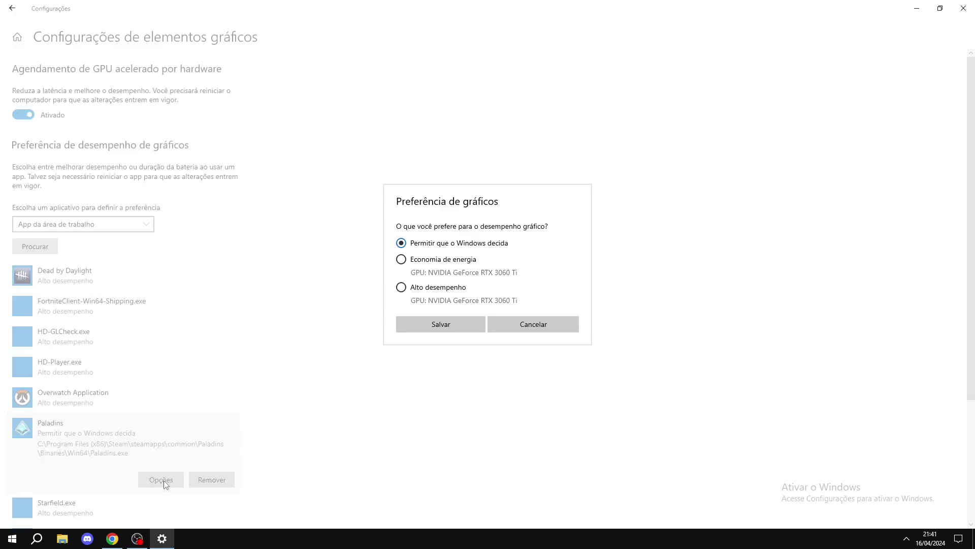
left_click(438, 325)
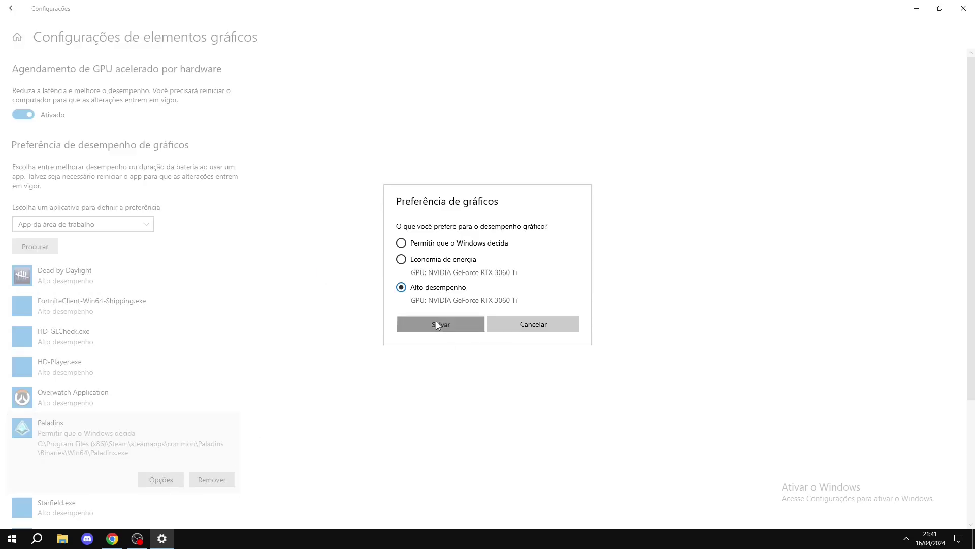
left_click(964, 8)
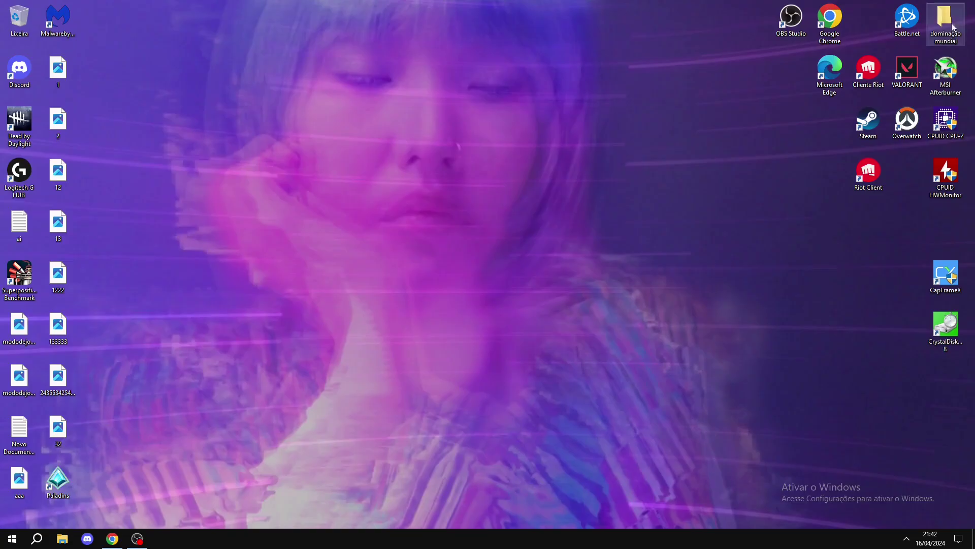
Find Editar plano de energia through Windows search and go to Opções de Energia to review the available power plans
left_click(36, 539)
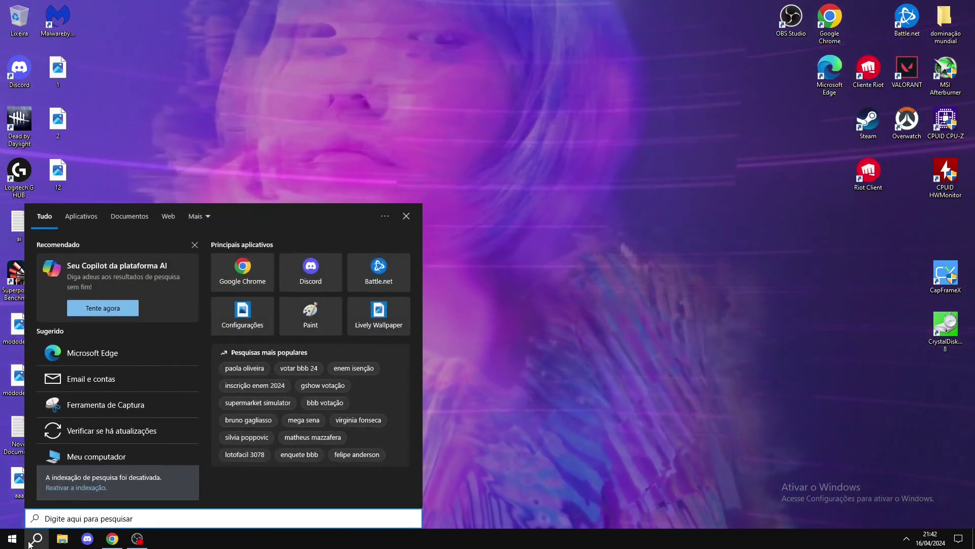
type("ener")
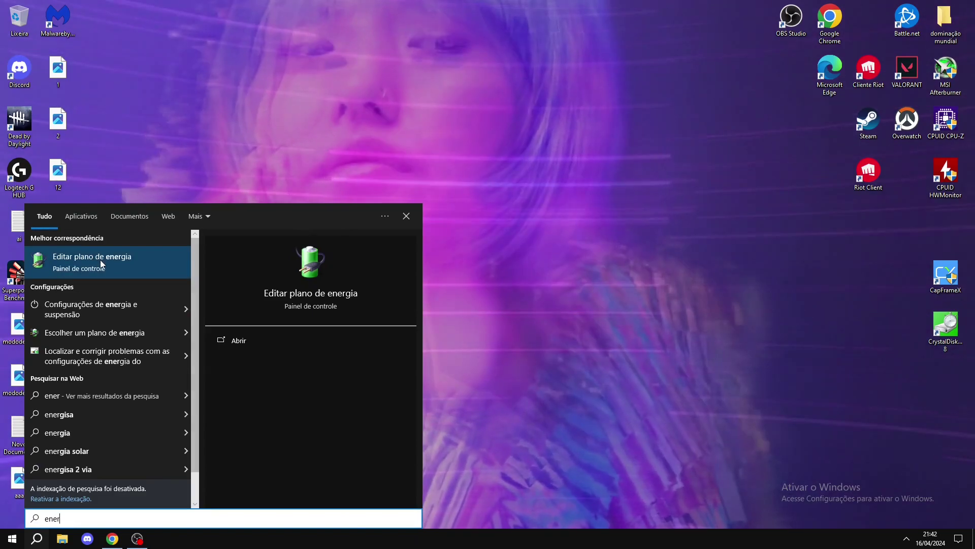
left_click(95, 260)
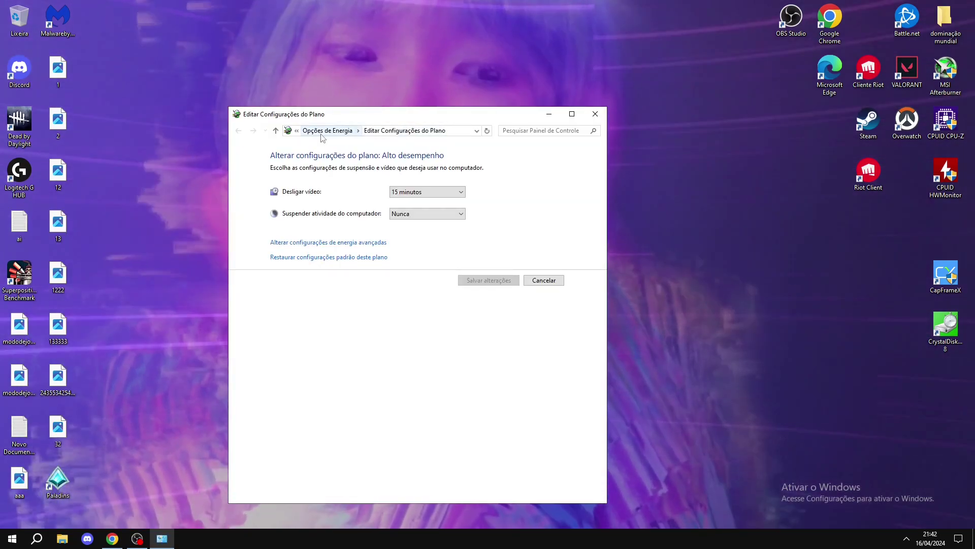
left_click(325, 131)
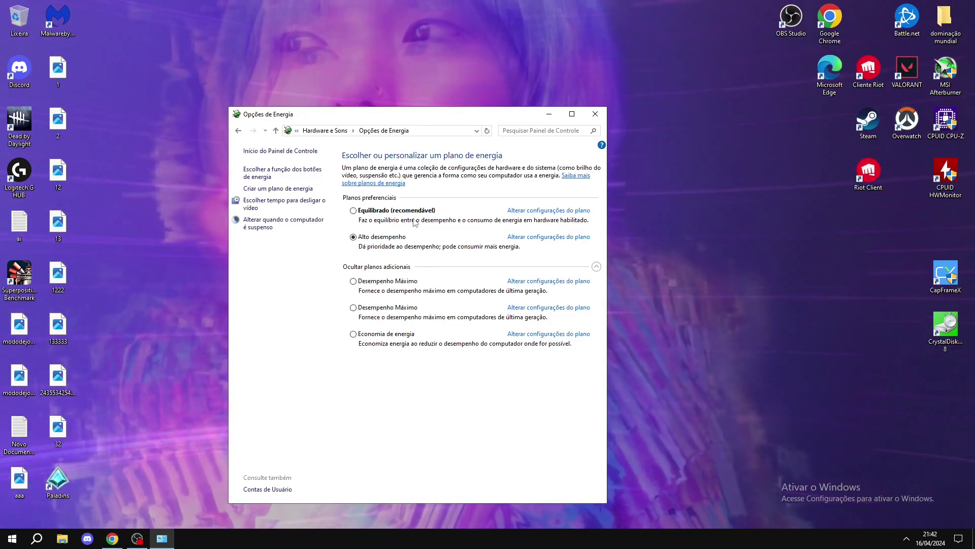
Open the advanced settings of the Alto desempenho plan and expand Estado de desempenho mínimo under processor power management
left_click(550, 237)
left_click(294, 243)
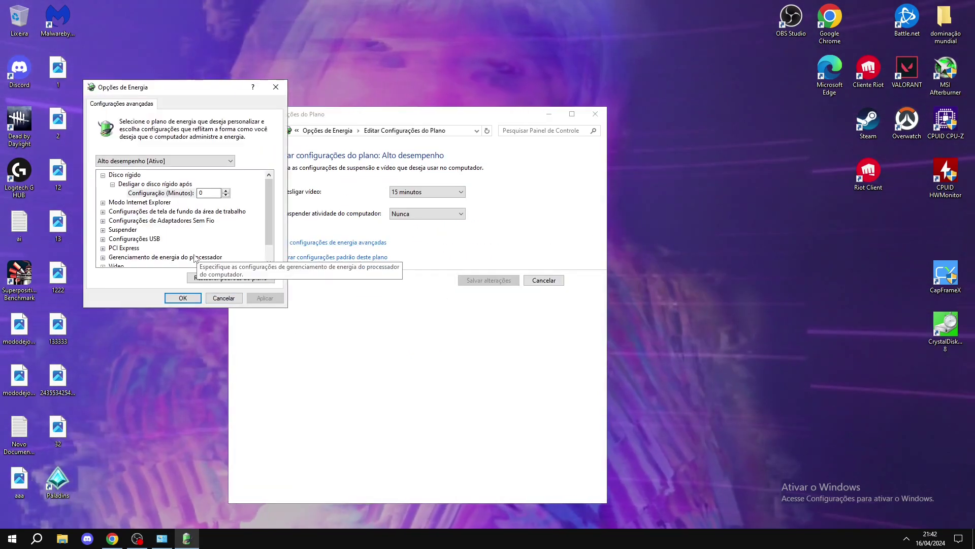
double_click(194, 257)
double_click(182, 239)
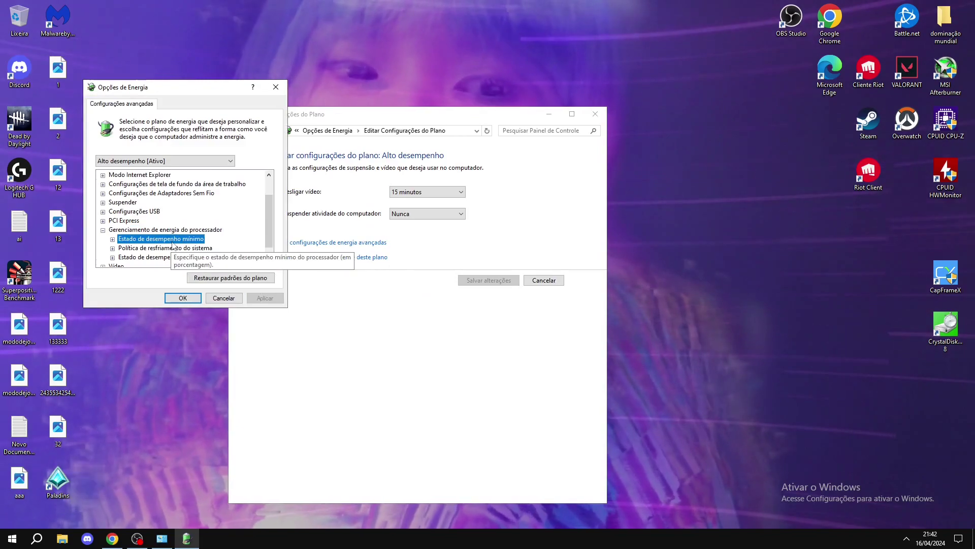
Move the advanced power options dialog aside and check the CPU performance in the Task Manager, then close it
left_click_drag(201, 91, 510, 121)
right_click(546, 540)
left_click(620, 503)
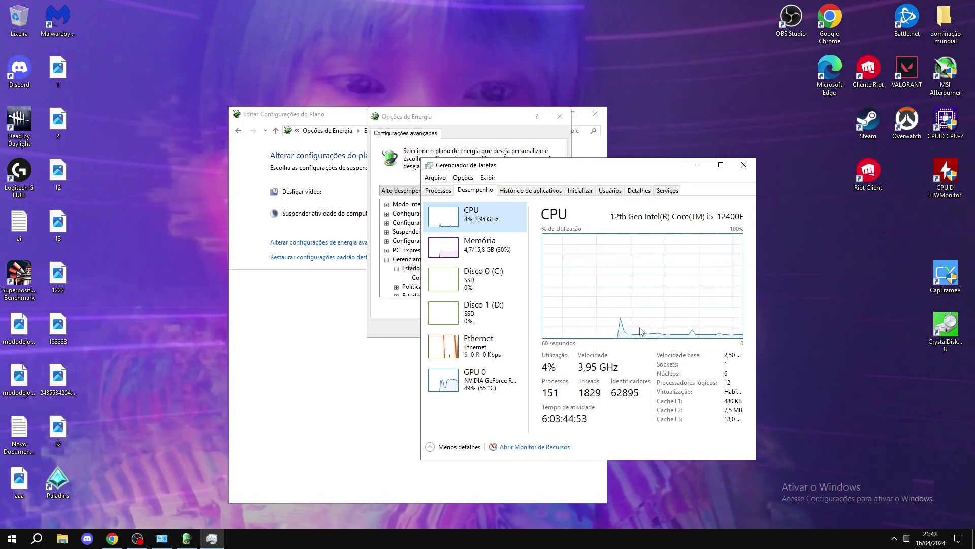
key("alt+F4")
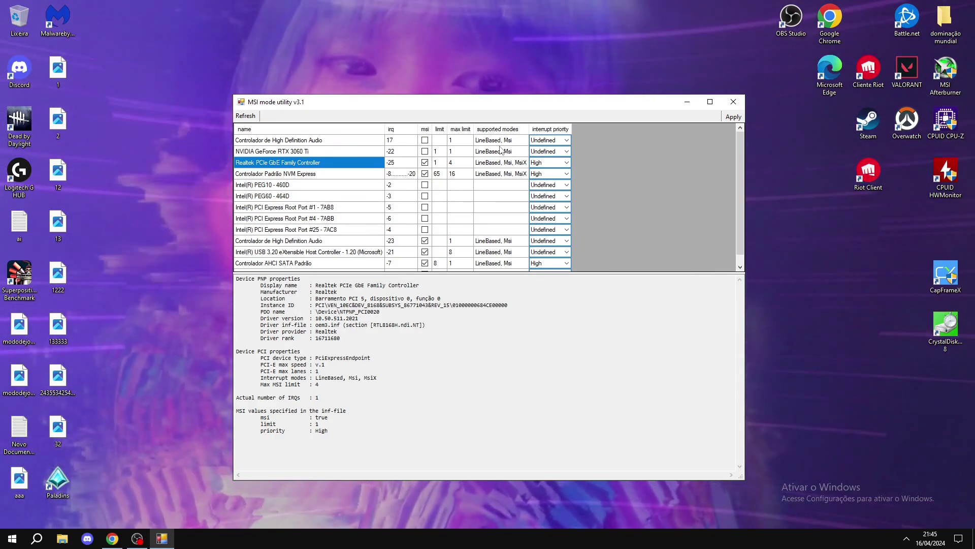
Enable MSI for the NVIDIA GeForce RTX 3060 Ti in MSI mode utility, then close the utility
left_click(501, 149)
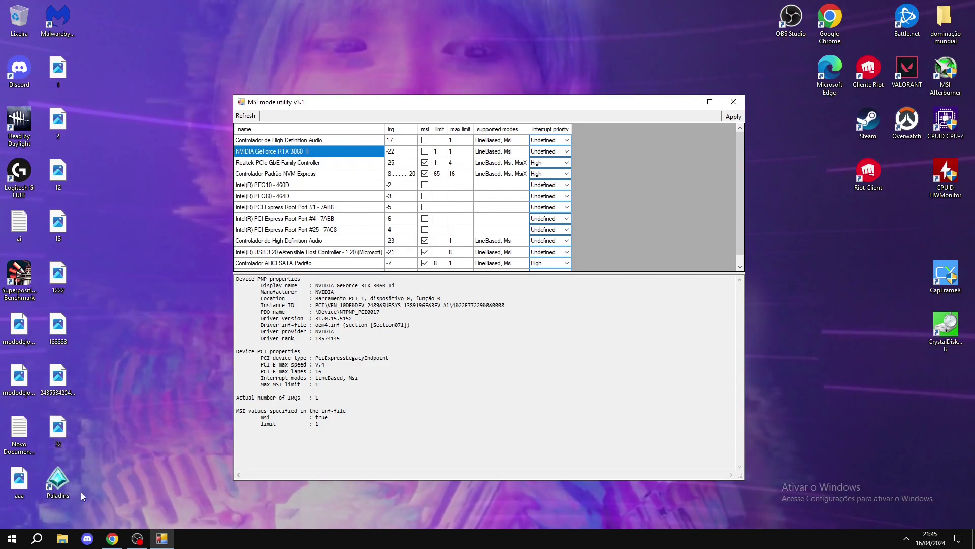
left_click(511, 155)
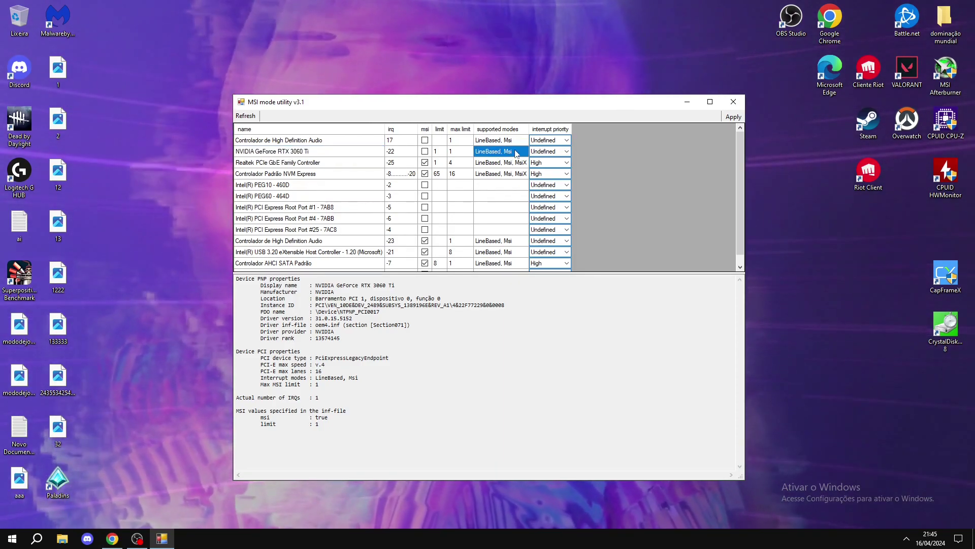
left_click(426, 152)
left_click(425, 152)
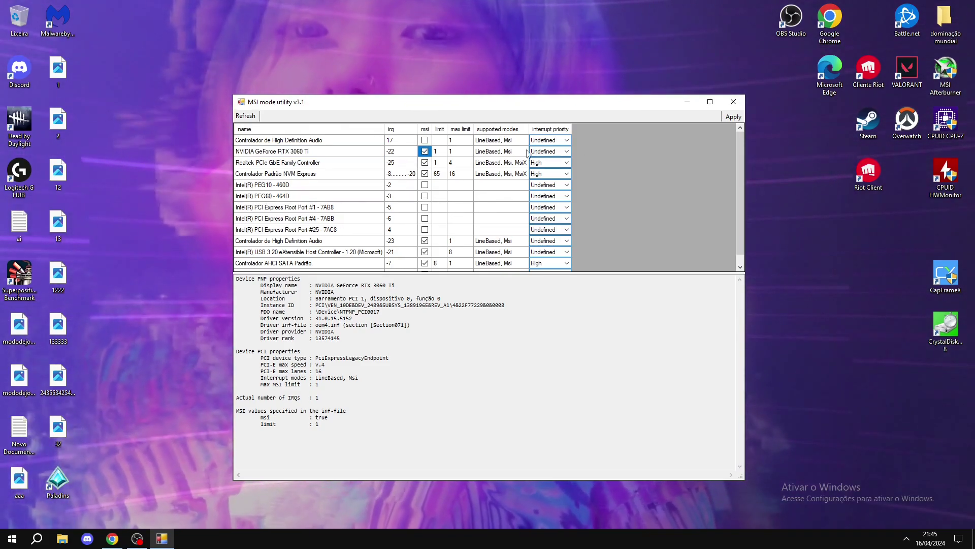
left_click(733, 102)
Go to the global 3D settings in the NVIDIA Control Panel and check the Otimização segmentada option
right_click(462, 256)
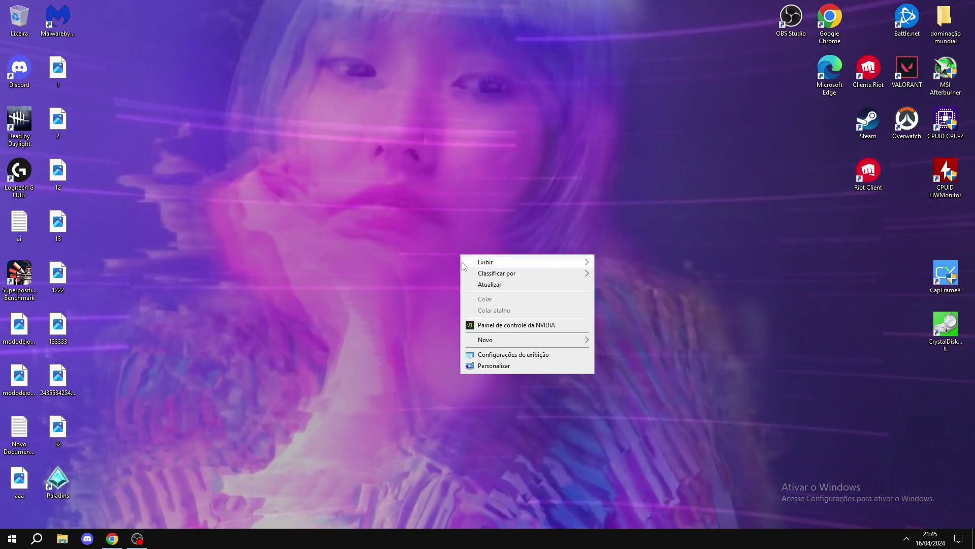
right_click(396, 173)
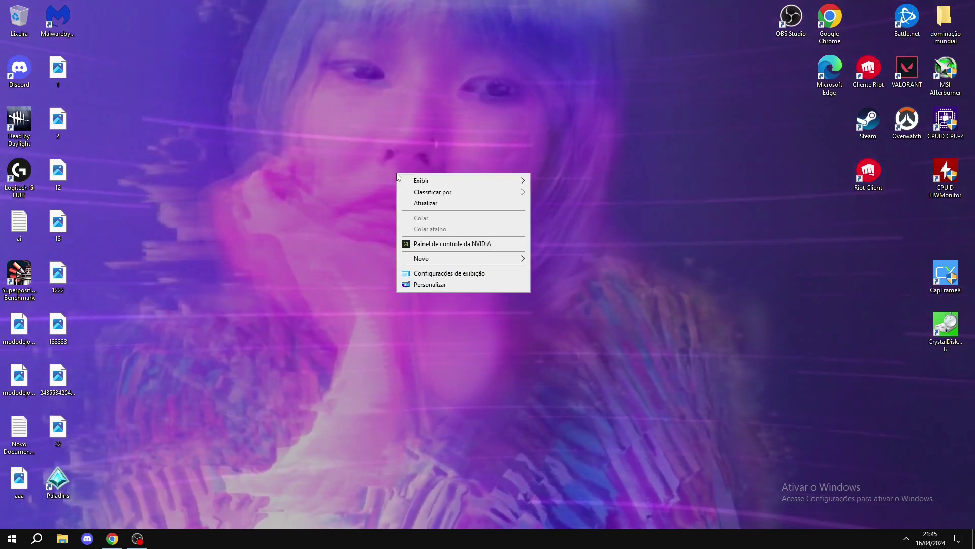
left_click(440, 246)
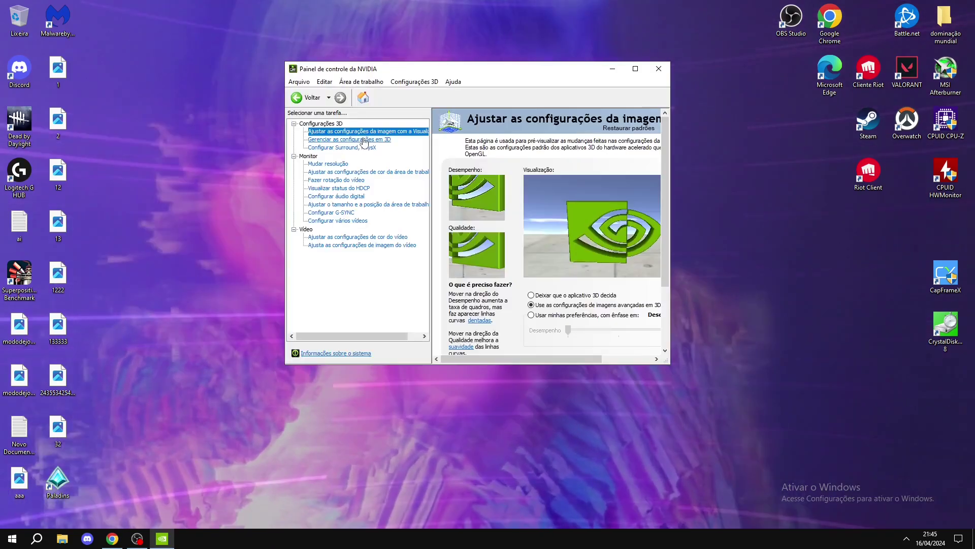
scroll(663, 257, "down", 10)
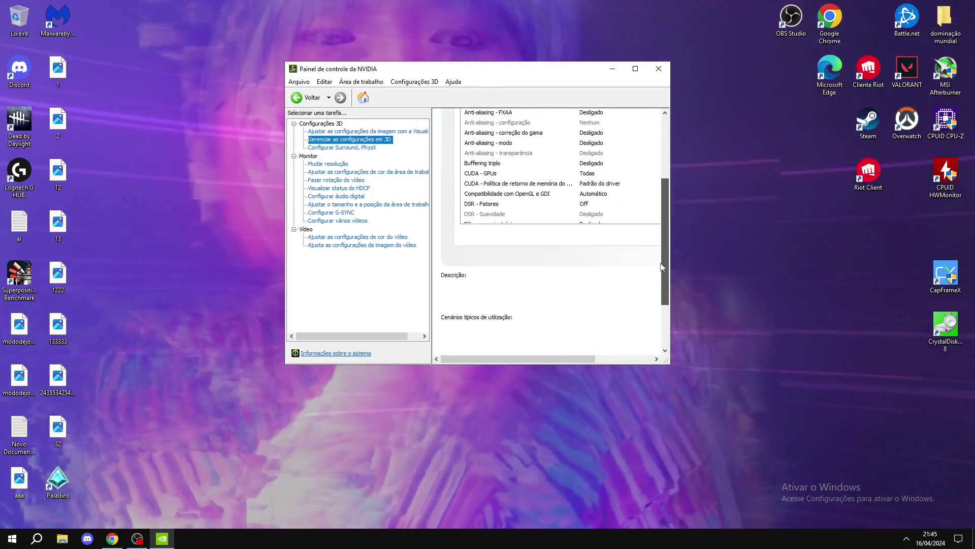
left_click(564, 235)
left_click(565, 238)
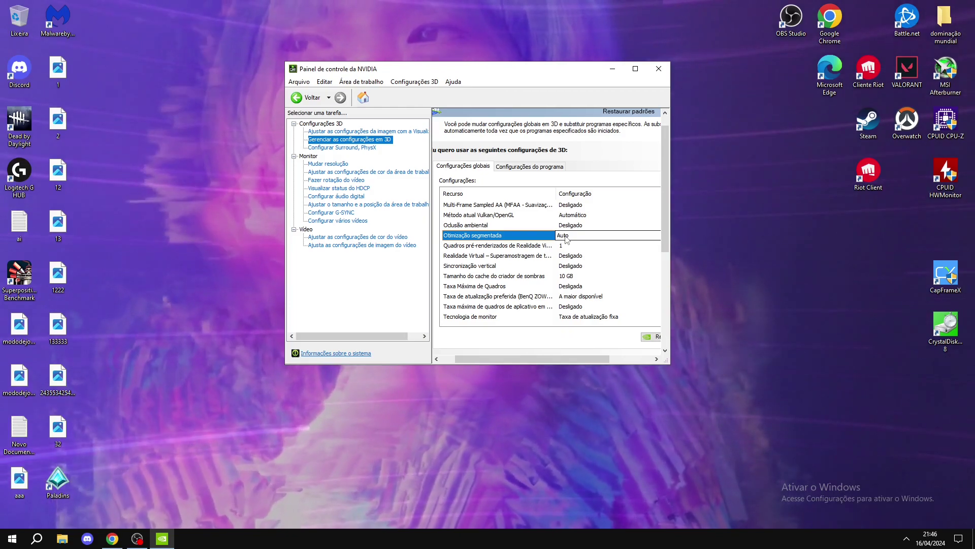
Check the shader cache size choices and the Sincronização vertical setting, then close the NVIDIA Control Panel
left_click(578, 276)
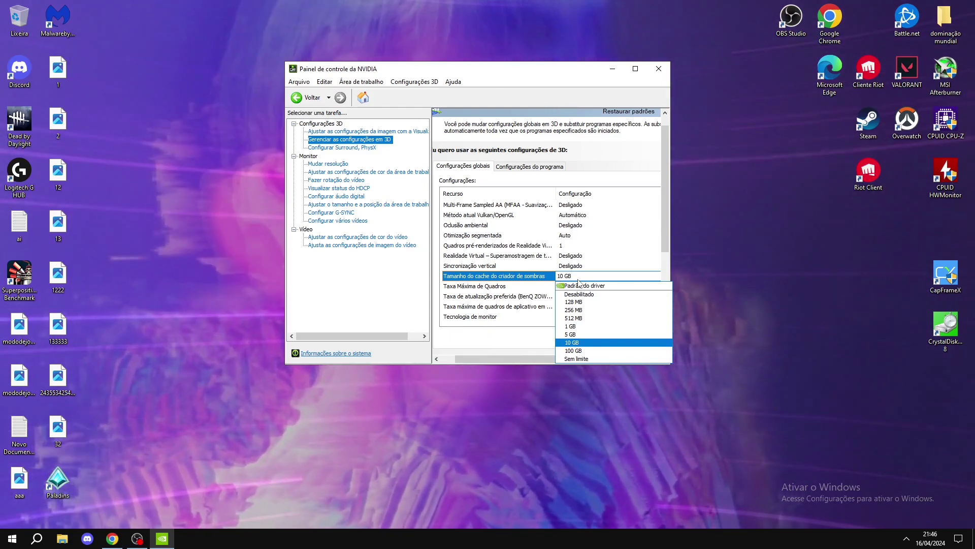
left_click(571, 269)
left_click(571, 266)
left_click(659, 68)
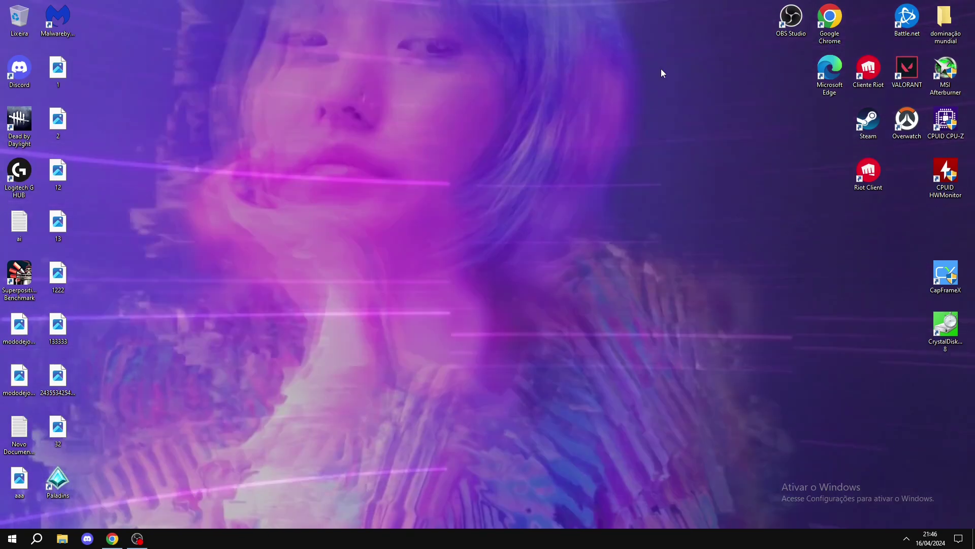